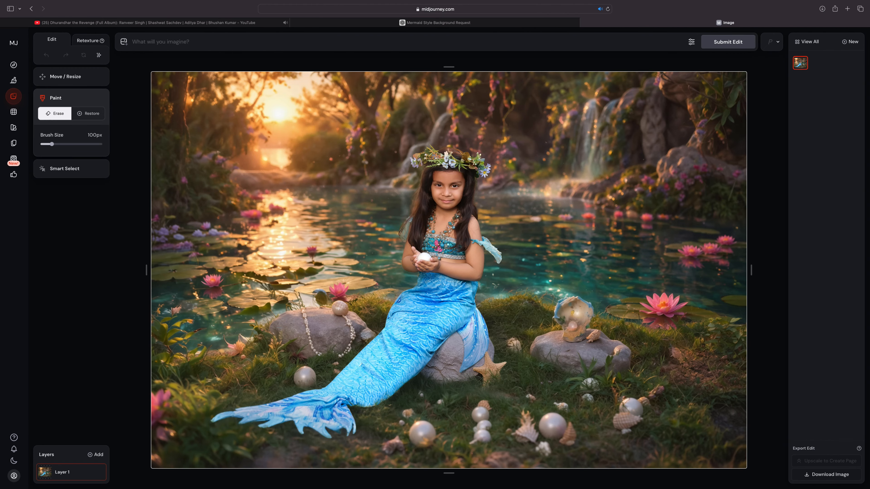
Step: Erase the blue tail and the rock beneath the girl, plus the sleeve frill beside her arm, starting with a 314 px brush
left_click_drag(51, 144, 79, 145)
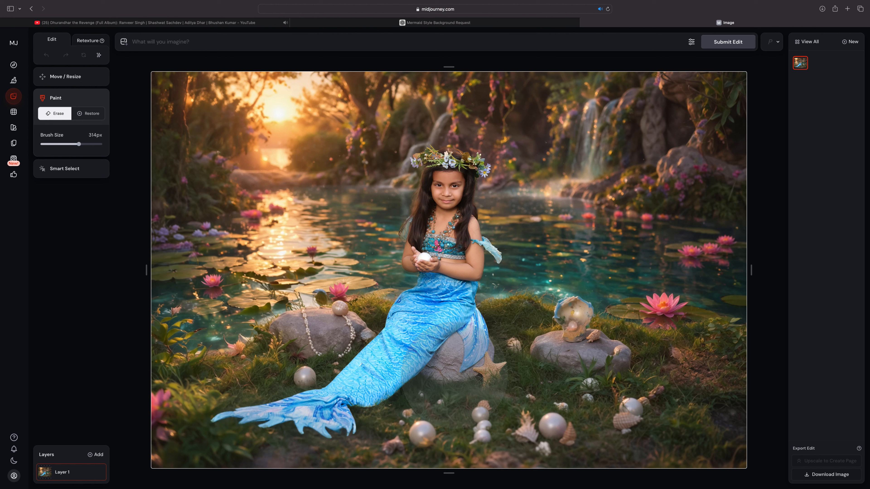
left_click(474, 356)
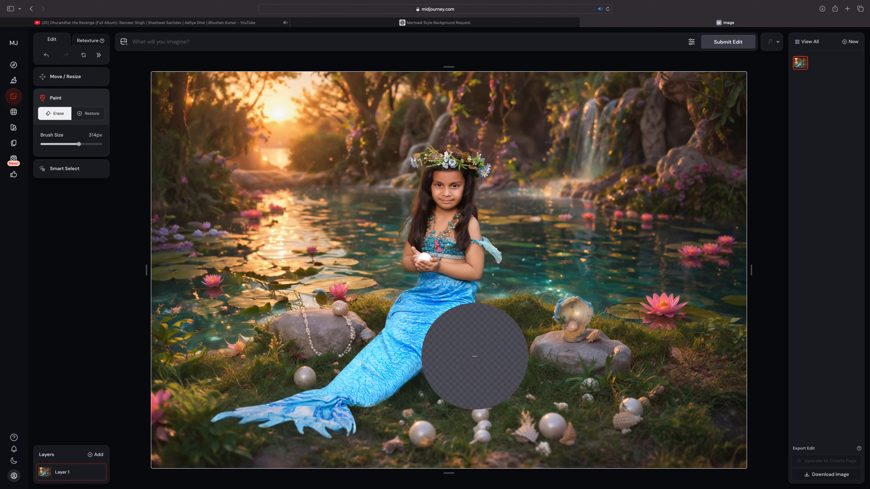
scroll(461, 360, "down", 5)
left_click(470, 299)
mouse_move(469, 299)
left_mouse_down()
mouse_move(417, 293)
mouse_move(390, 336)
mouse_move(412, 356)
mouse_move(419, 322)
mouse_move(437, 316)
mouse_move(381, 352)
mouse_move(390, 375)
mouse_move(356, 399)
mouse_move(353, 420)
mouse_move(233, 416)
mouse_move(322, 411)
mouse_move(393, 339)
left_mouse_up()
scroll(391, 339, "up", 6)
scroll(410, 351, "down", 5)
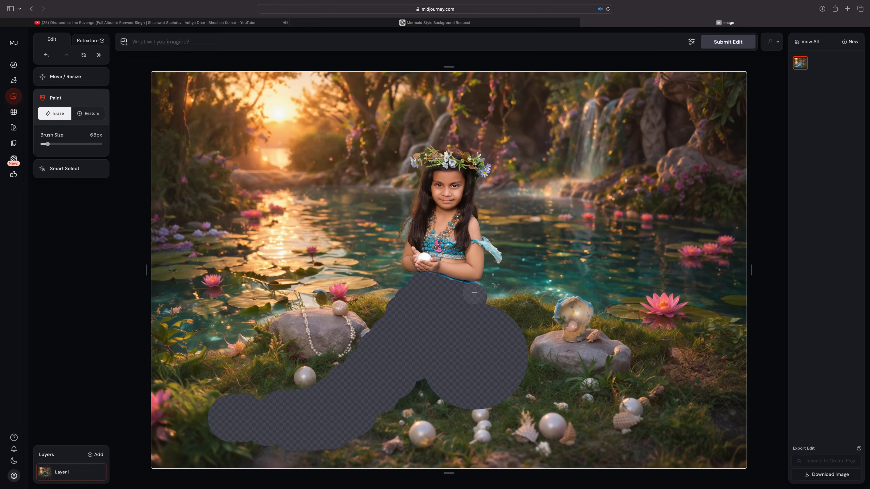
left_click_drag(475, 293, 435, 284)
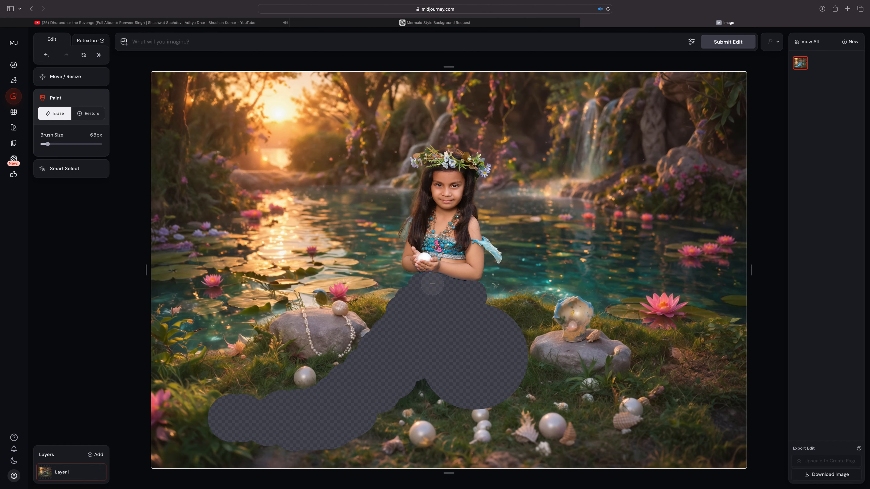
mouse_move(517, 270)
left_mouse_down()
mouse_move(501, 261)
mouse_move(494, 238)
left_mouse_up()
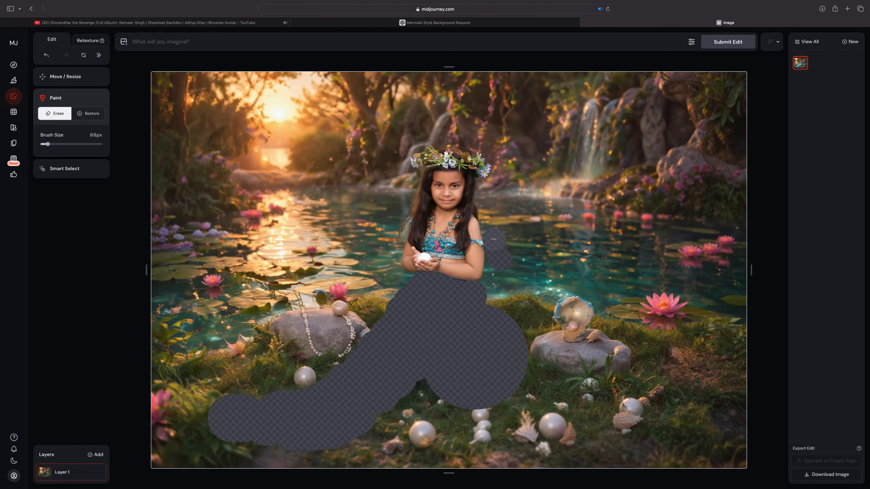
Step: Restore a small piece of the rock inside the erased area and erase a patch of water beside the girl's hair
left_click(88, 113)
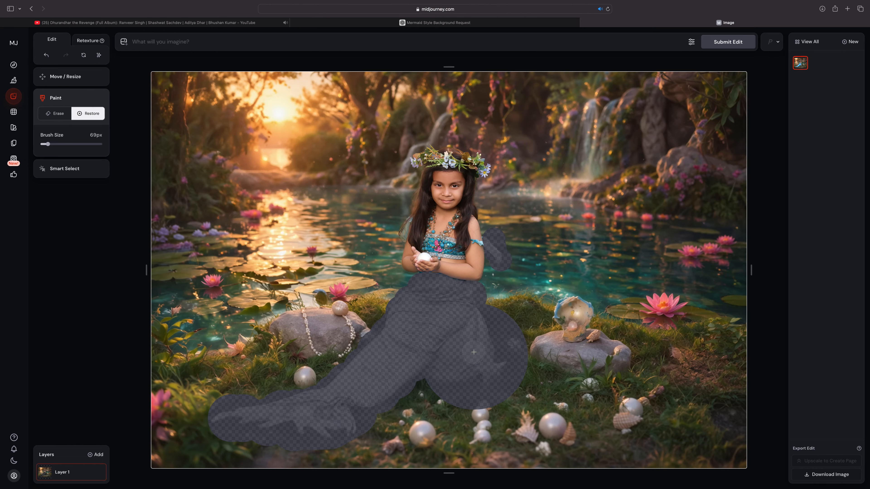
mouse_move(474, 352)
left_mouse_down()
mouse_move(485, 366)
mouse_move(443, 362)
mouse_move(454, 350)
mouse_move(469, 359)
mouse_move(470, 345)
mouse_move(488, 355)
mouse_move(481, 370)
left_mouse_up()
left_click(60, 117)
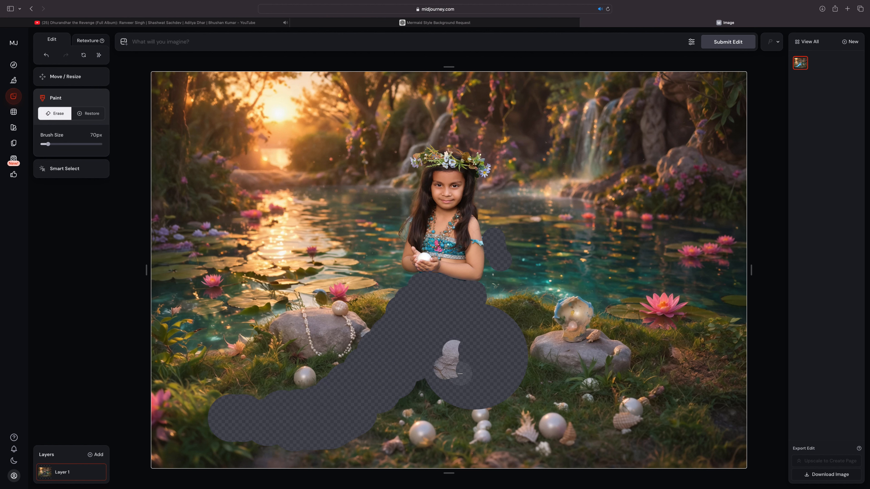
left_click_drag(397, 227, 394, 236)
scroll(546, 350, "up", 3)
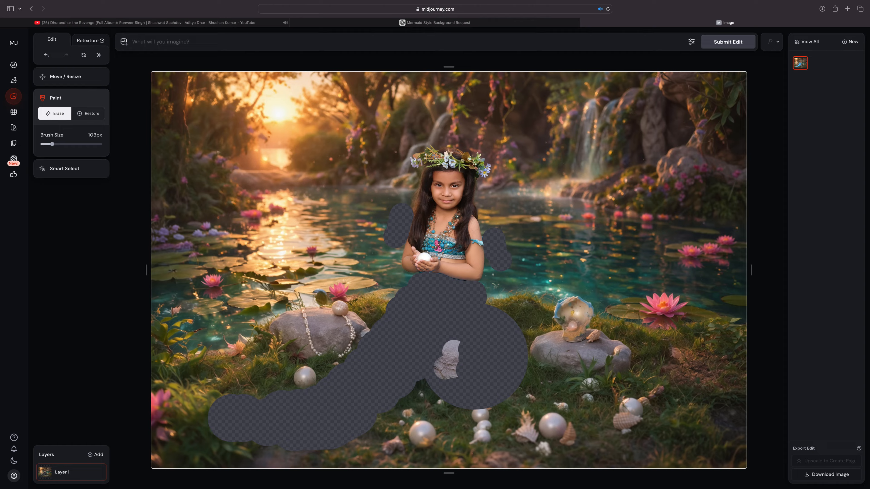
Step: Erase the grass in the image's lower-right corner and below the tail area at the lower left
left_click_drag(725, 433, 729, 420)
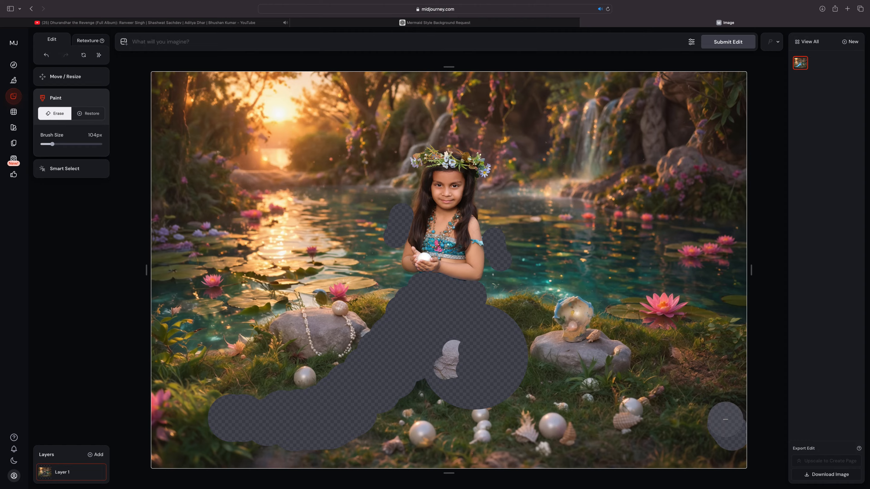
scroll(714, 405, "up", 3)
scroll(715, 405, "up", 8)
left_click_drag(718, 370, 692, 364)
left_click_drag(267, 457, 318, 449)
Step: Submit the edit with the prompt "mermaid inspired background, add mermaid tail,"
left_click(188, 42)
type("add mermaid tail,")
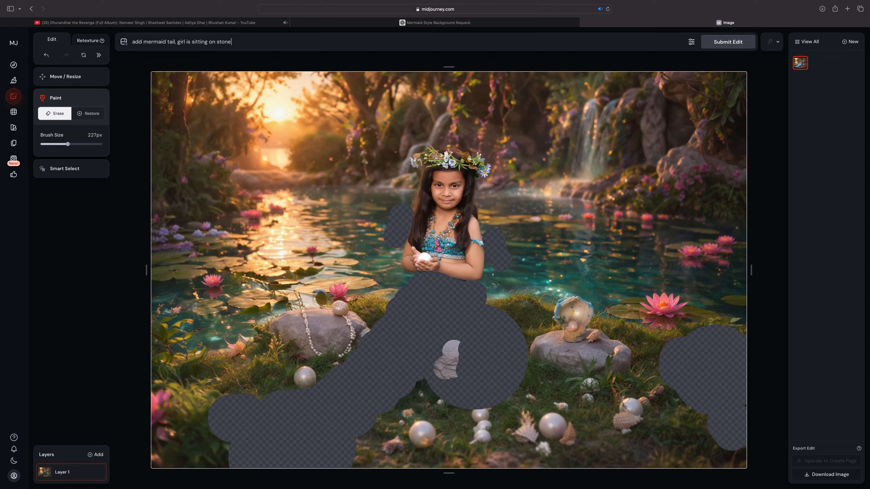
left_click(727, 42)
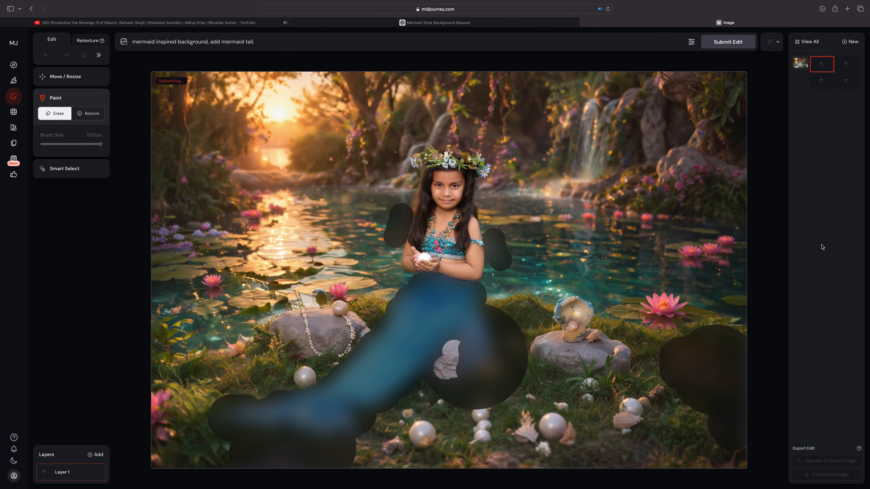
left_click(692, 43)
left_click(692, 43)
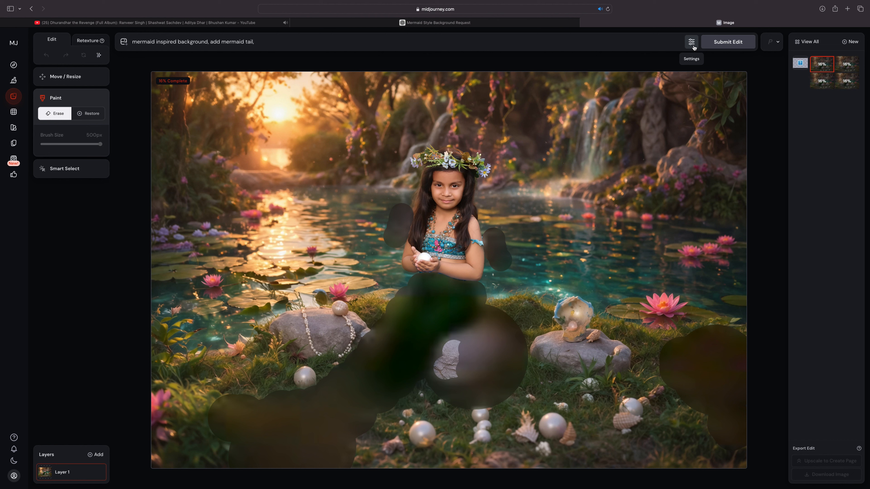
left_click(692, 43)
left_click(693, 43)
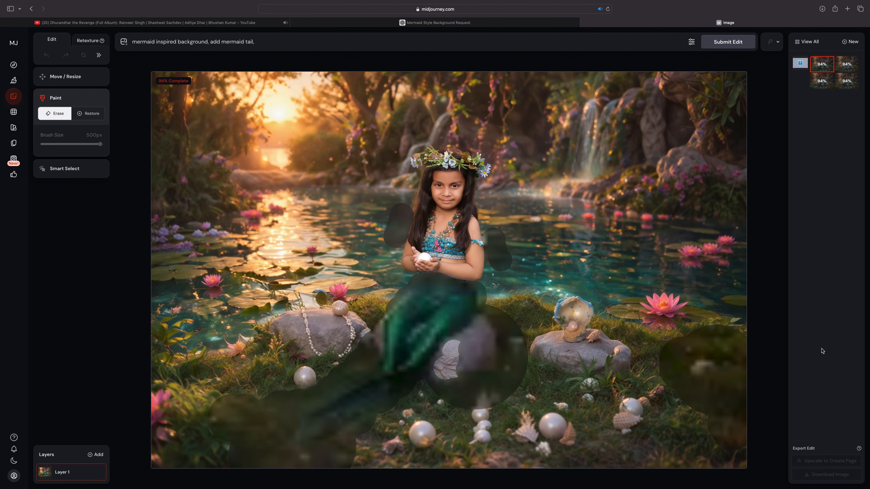
Step: Compare the newly generated mermaid tail variations, ending on the third one
left_click(848, 67)
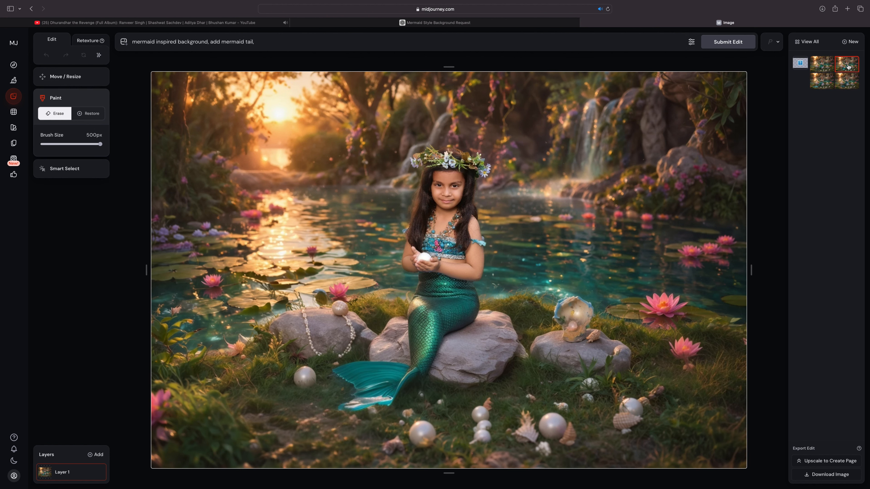
left_click(851, 82)
left_click(828, 84)
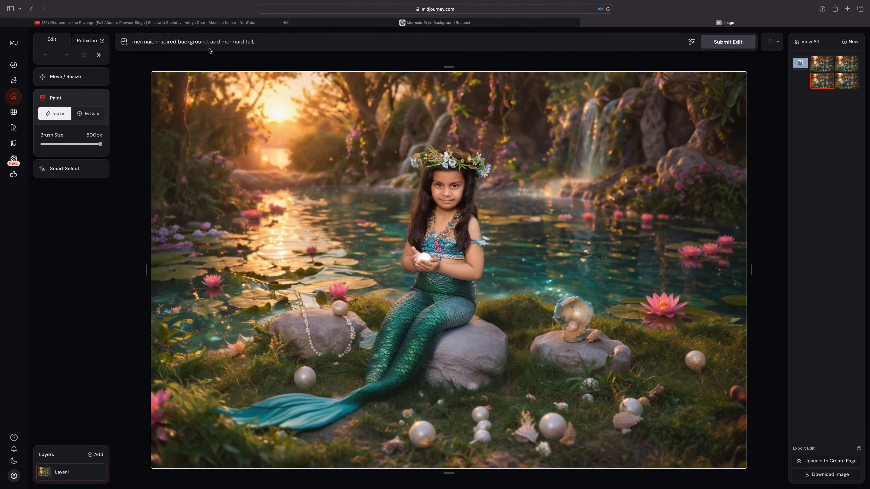
Step: Shorten the prompt to "add blue mermaid tail" by removing the background phrase and adding the colour, and submit the edit
left_click_drag(209, 43, 129, 38)
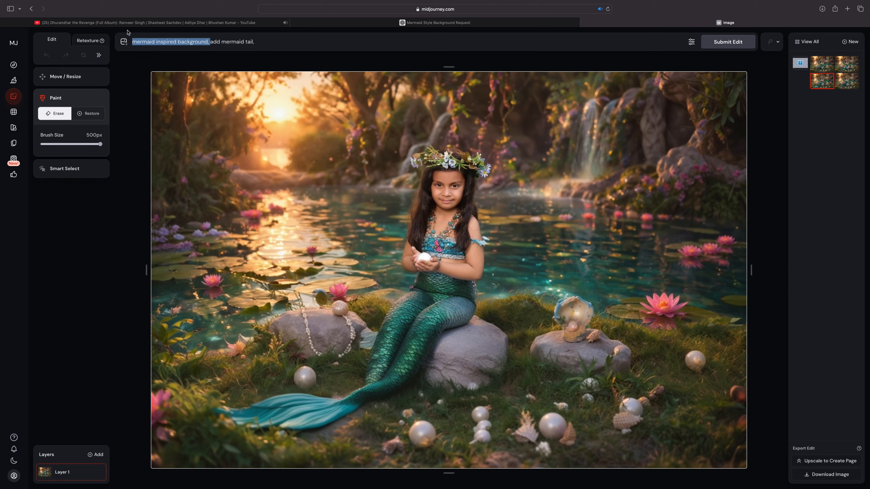
key("BackSpace")
left_click(144, 42)
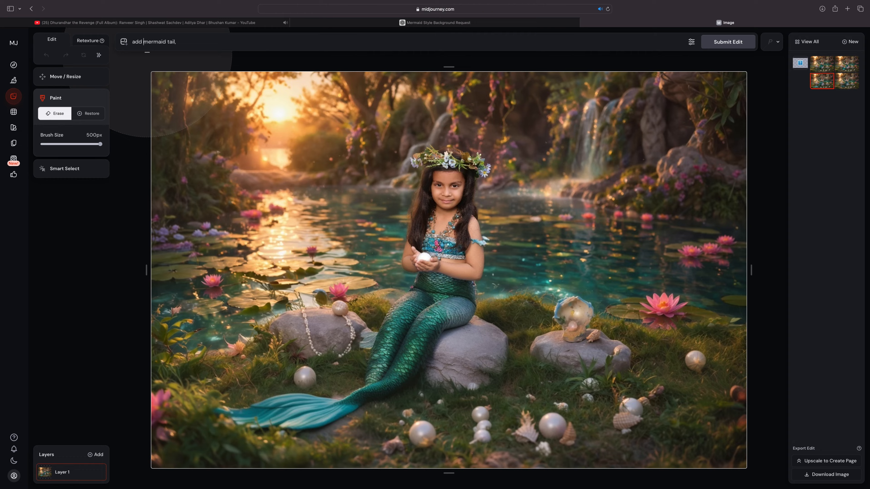
type("blue")
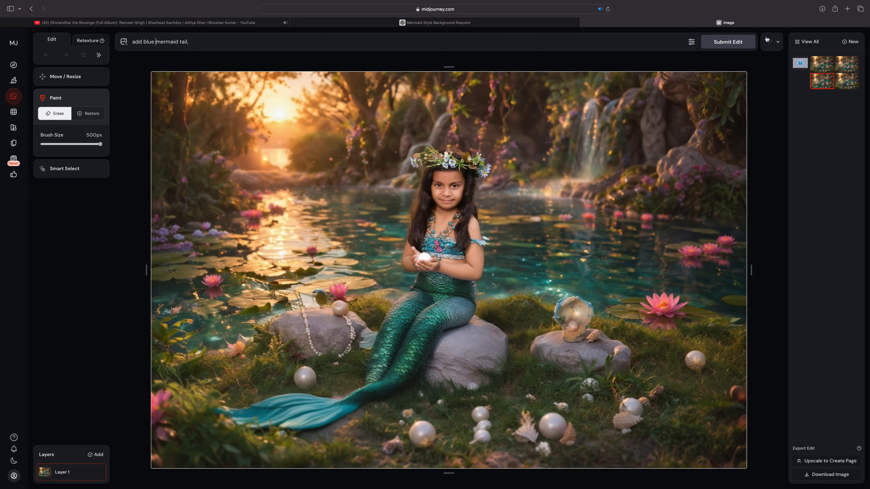
left_click(729, 42)
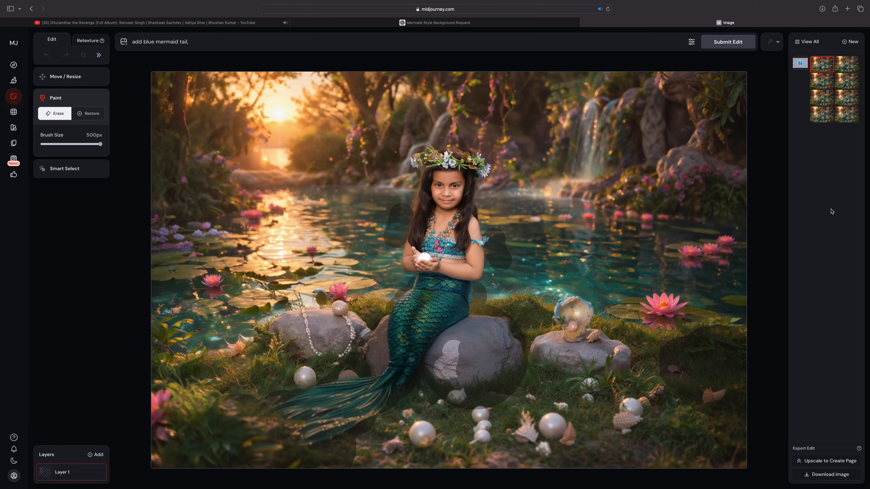
Step: Compare the blue tail variations with one another and with a variation from the earlier batch
left_click(847, 66)
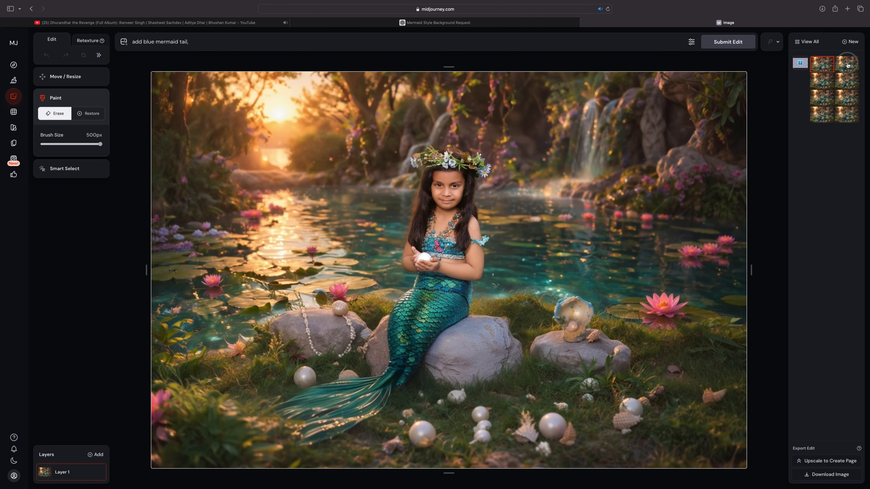
left_click(850, 84)
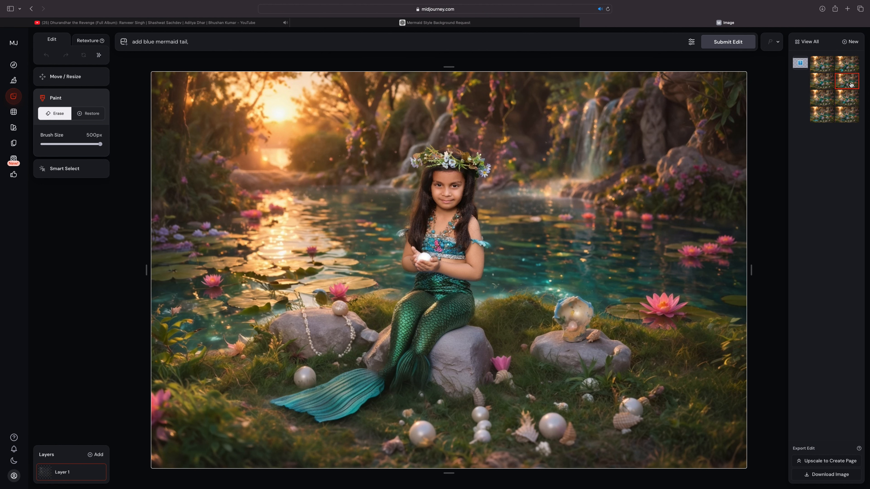
left_click(827, 82)
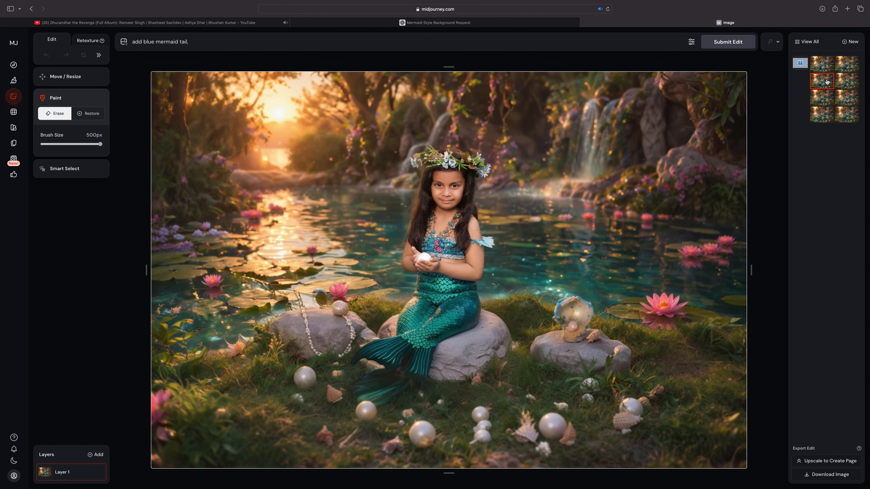
left_click(849, 86)
left_click(845, 100)
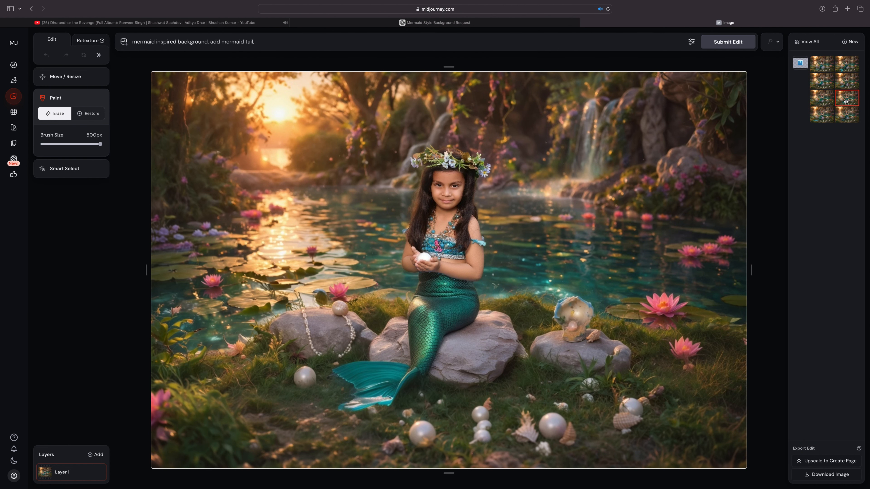
Step: Reopen the masked source image, restore the erased lake and sunset area, and re-erase the patch beside the hair with a 41 px brush
left_click(804, 66)
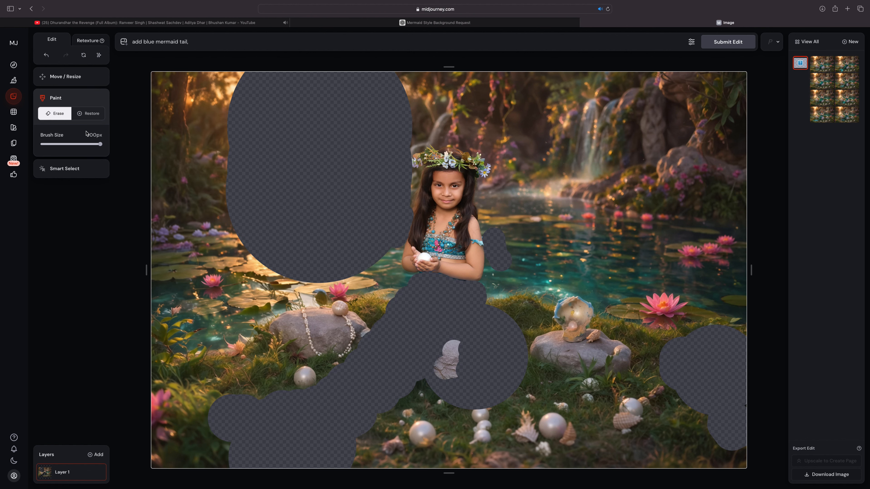
left_click(88, 114)
mouse_move(342, 212)
left_mouse_down()
mouse_move(320, 205)
mouse_move(329, 120)
mouse_move(241, 187)
mouse_move(406, 198)
left_mouse_up()
left_click(55, 114)
left_click_drag(100, 144, 44, 144)
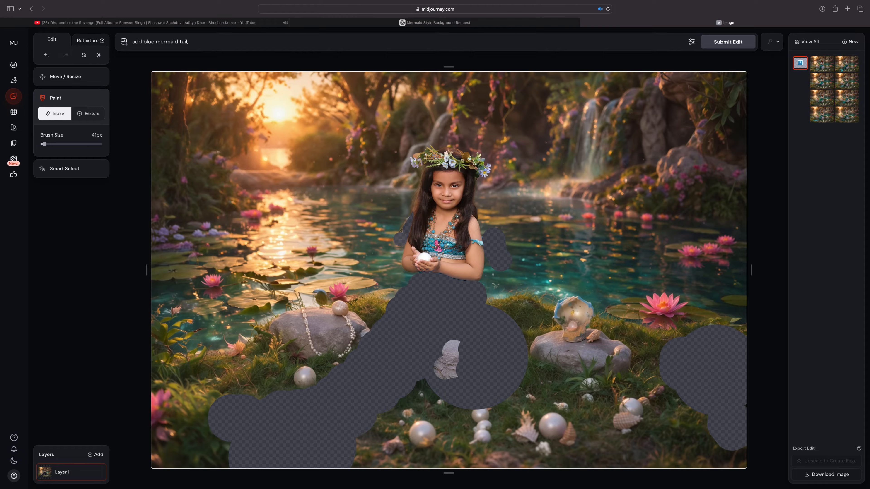
left_click_drag(400, 239, 406, 213)
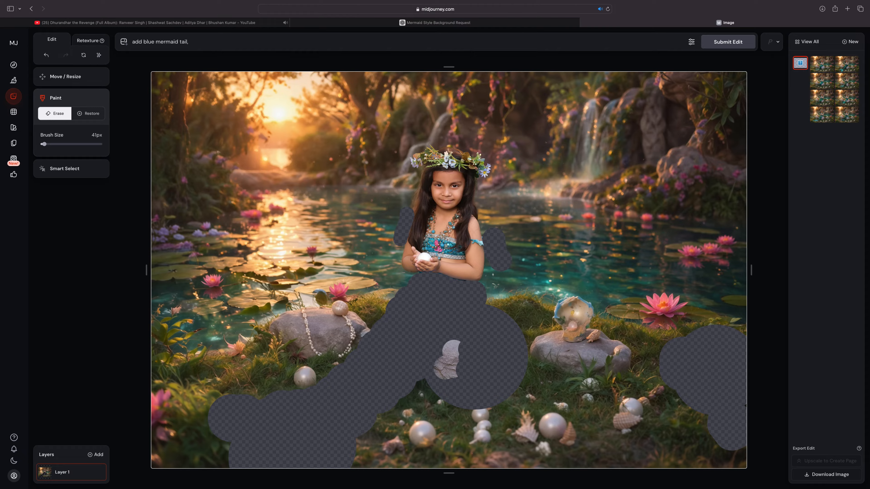
Step: Restore a small spot of the original blue tail and the edge of the rock piece, and resubmit the "add blue mermaid tail" edit
left_click(103, 117)
left_click(361, 382)
left_click(387, 400)
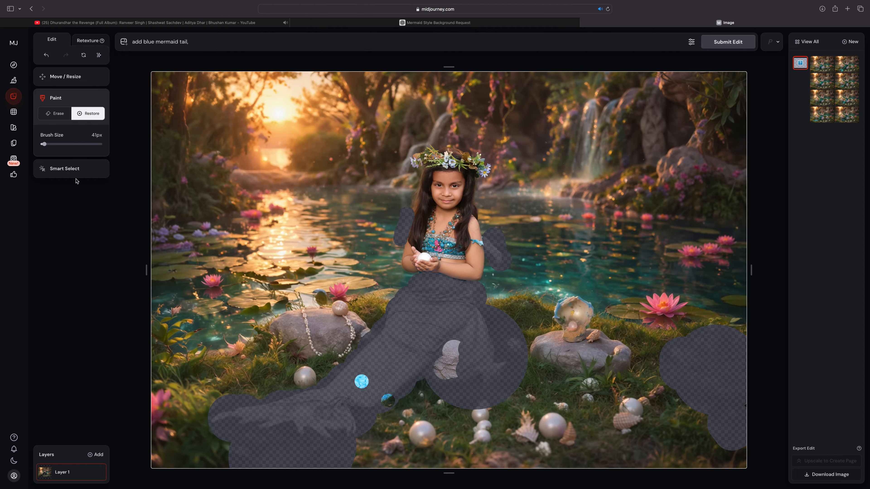
left_click(46, 57)
left_click_drag(454, 339, 448, 343)
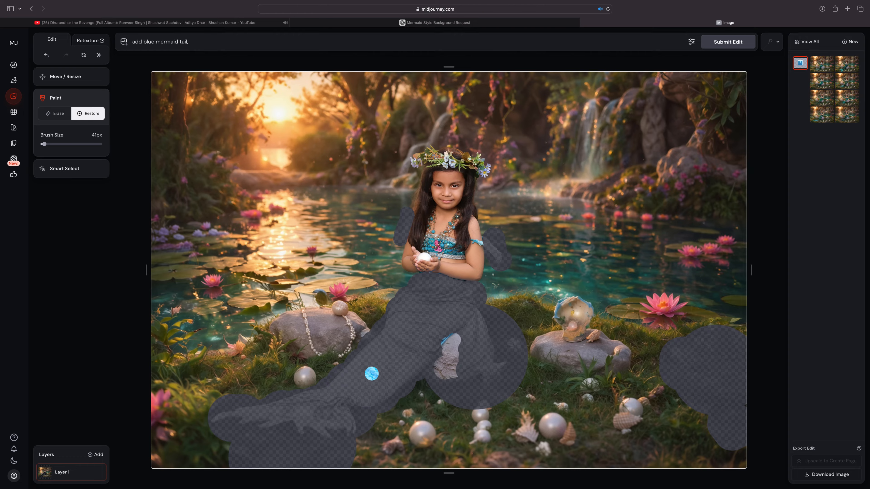
left_click(55, 114)
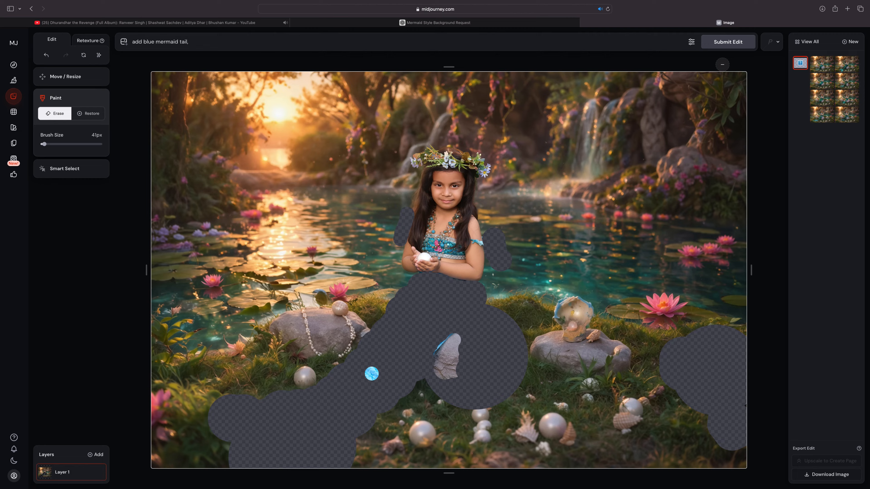
left_click(245, 41)
left_click(721, 44)
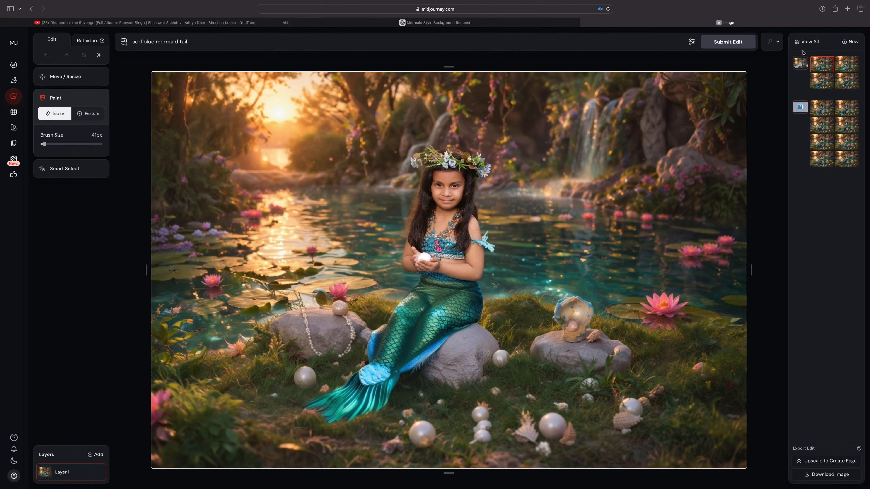
Step: Review the variations generated from the mask with the restored tail spot
left_click(846, 64)
left_click(845, 81)
left_click(815, 82)
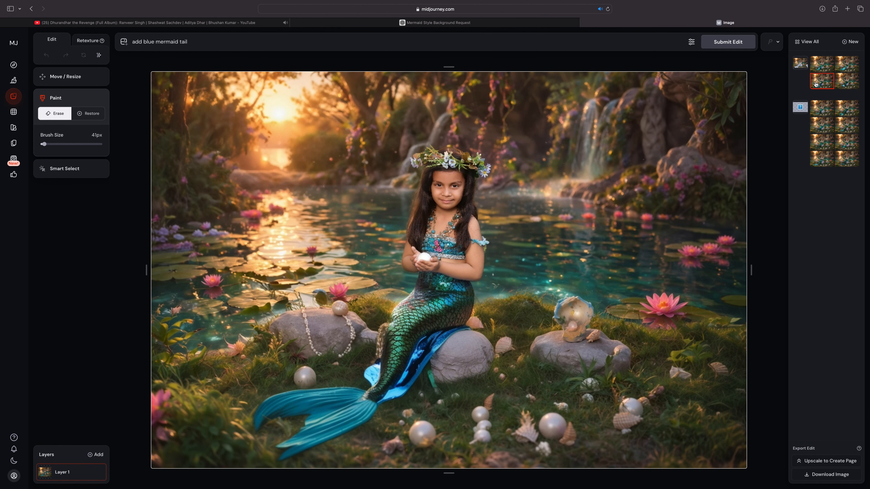
Step: Reopen the latest masked image, restore the blue waistband and spots near the tail fin, and submit the edit again
left_click(800, 63)
left_click(91, 113)
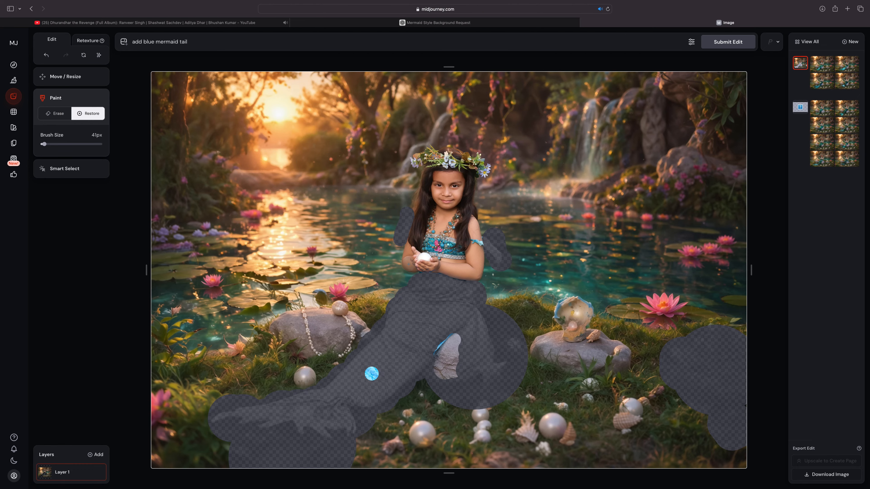
left_click_drag(412, 272, 483, 282)
left_click(300, 409)
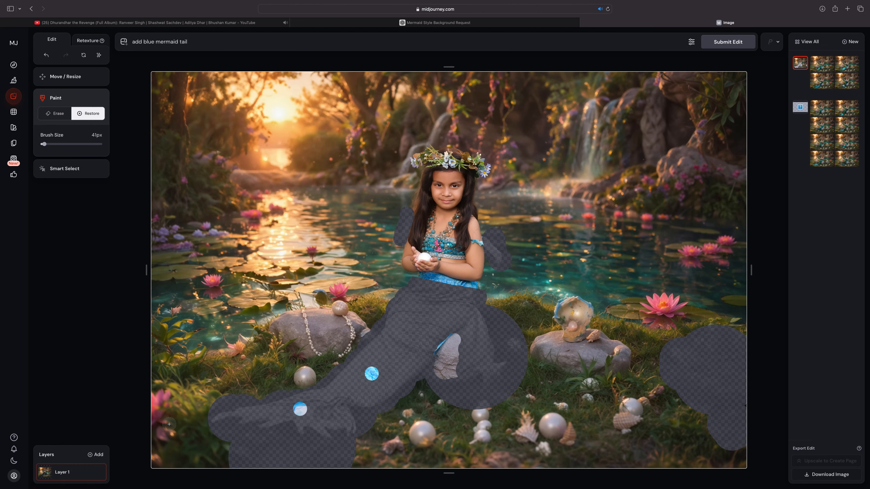
left_click(287, 409)
left_click(720, 46)
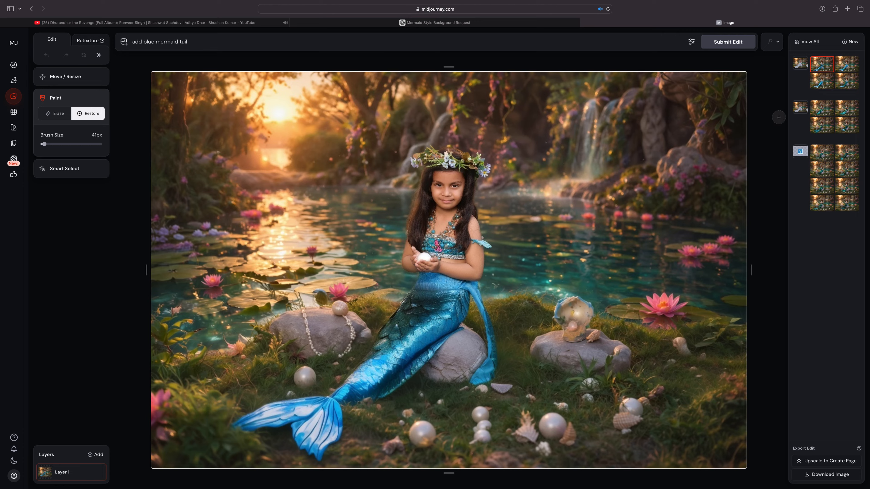
Step: Compare the newest tail variations and select the third one, with the scaly blue tail and wide fin
left_click(846, 65)
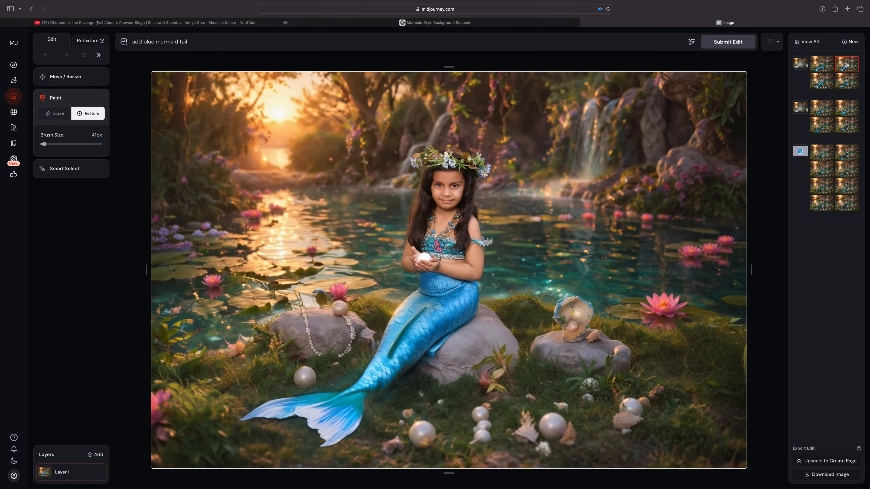
left_click(846, 82)
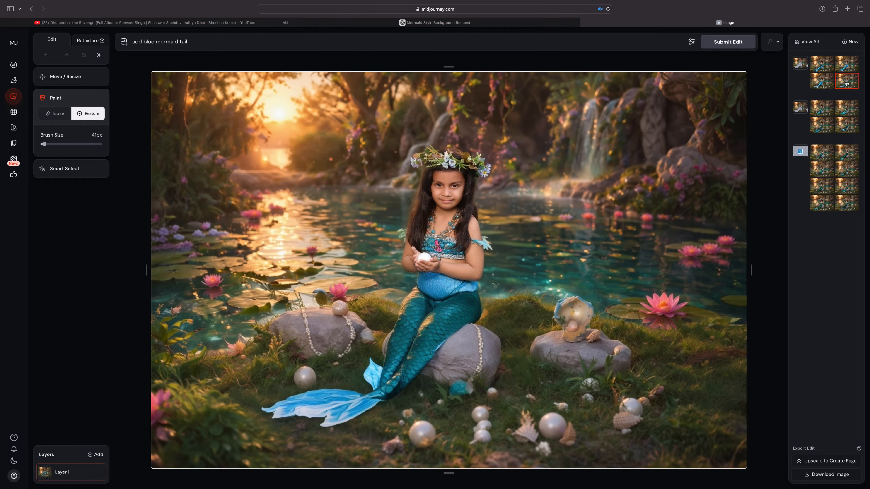
left_click(818, 85)
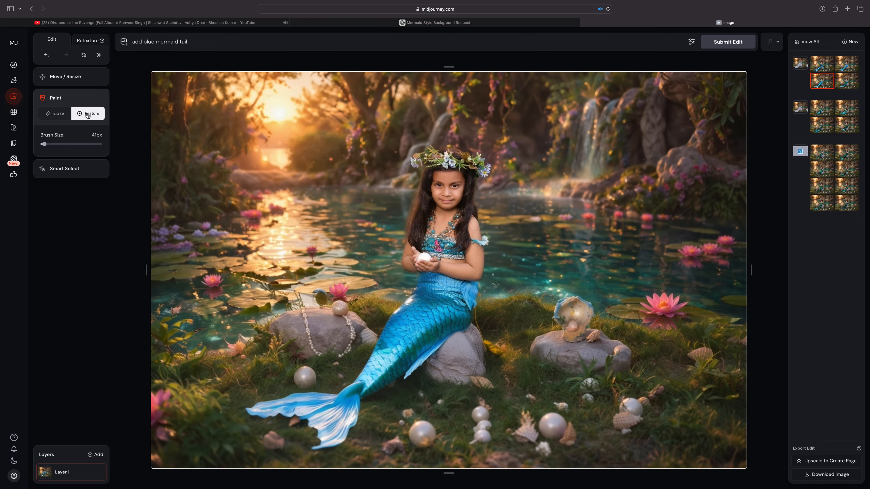
Step: Erase the waist area and the tail fin, refine the waist edge with a 33 px brush, and submit the edit again
left_click(55, 113)
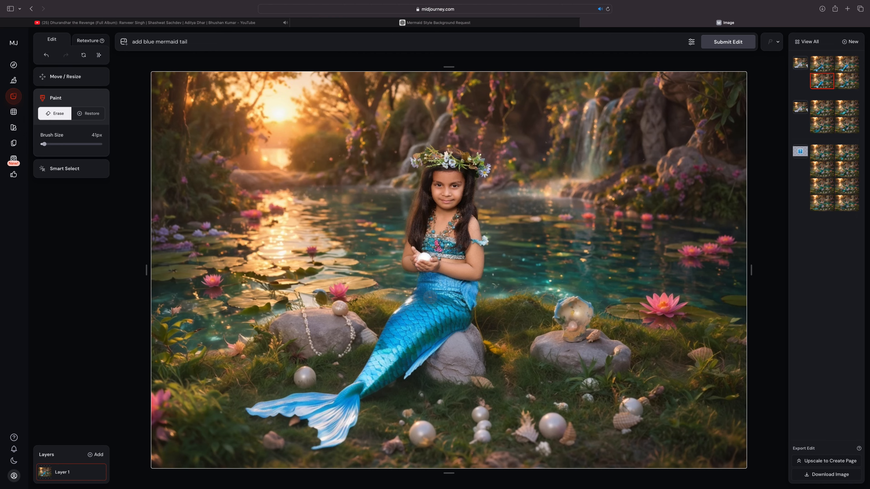
mouse_move(472, 306)
left_mouse_down()
mouse_move(463, 289)
mouse_move(473, 287)
mouse_move(467, 293)
mouse_move(424, 277)
mouse_move(464, 301)
mouse_move(421, 285)
left_mouse_up()
mouse_move(359, 405)
left_mouse_down()
mouse_move(323, 445)
mouse_move(332, 422)
mouse_move(321, 409)
mouse_move(266, 405)
mouse_move(308, 399)
mouse_move(298, 413)
mouse_move(317, 399)
mouse_move(312, 410)
mouse_move(283, 412)
mouse_move(346, 415)
mouse_move(319, 425)
mouse_move(285, 412)
mouse_move(319, 419)
mouse_move(325, 399)
left_mouse_up()
scroll(320, 444, "up", 5)
scroll(310, 407, "down", 1)
scroll(420, 290, "down", 4)
left_click_drag(421, 288, 413, 288)
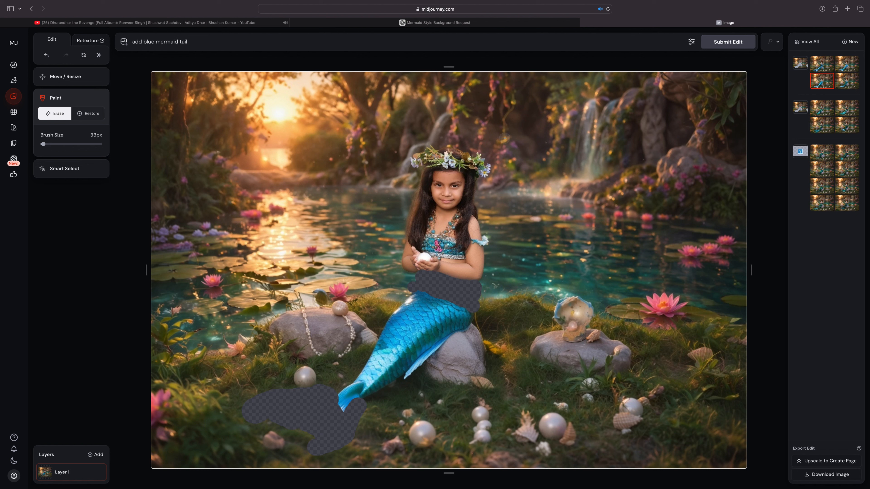
left_click(726, 42)
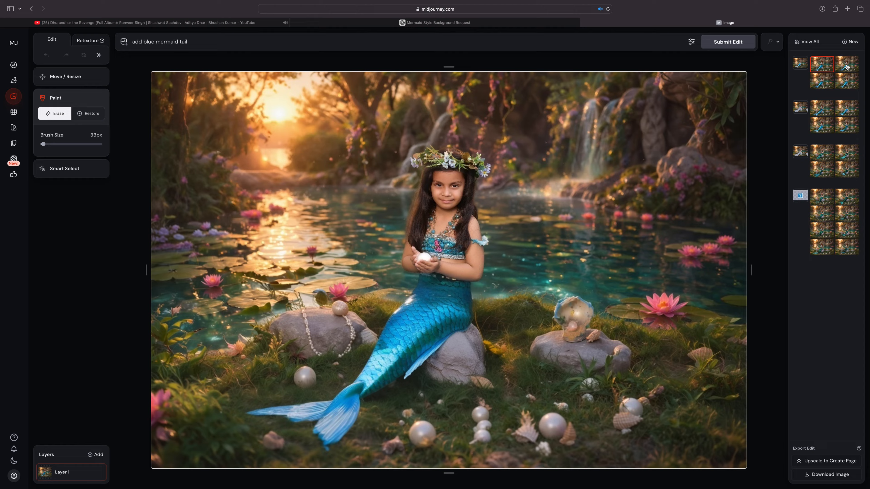
Step: Check the new variations, extend the prompt to "add blue mermaid tail, add natural shadows under end tail." and submit it
left_click(847, 70)
left_click(847, 77)
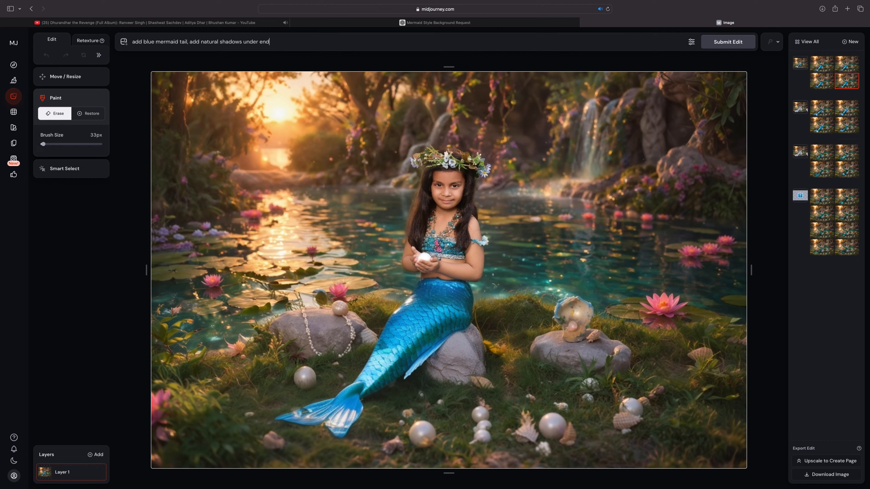
key("Return")
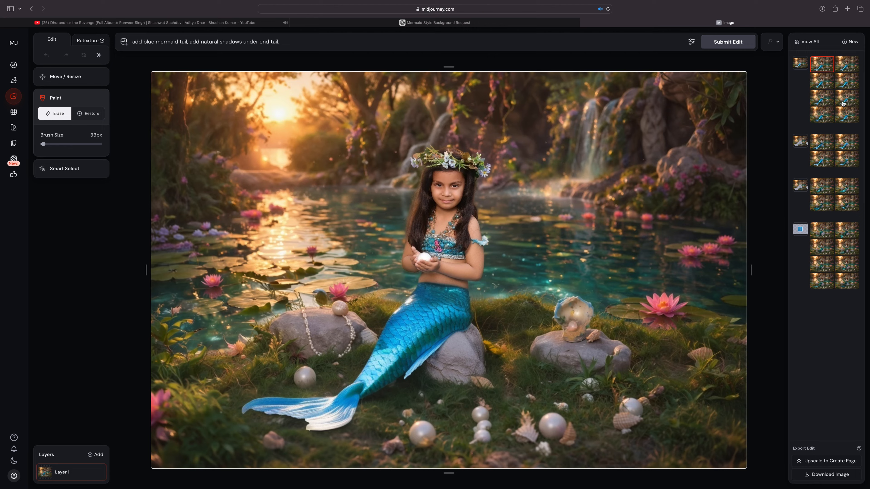
Step: Select the third variation generated with the shadow prompt, upscale it to the Create page, and open the upscaled image there
left_click(842, 84)
left_click(818, 85)
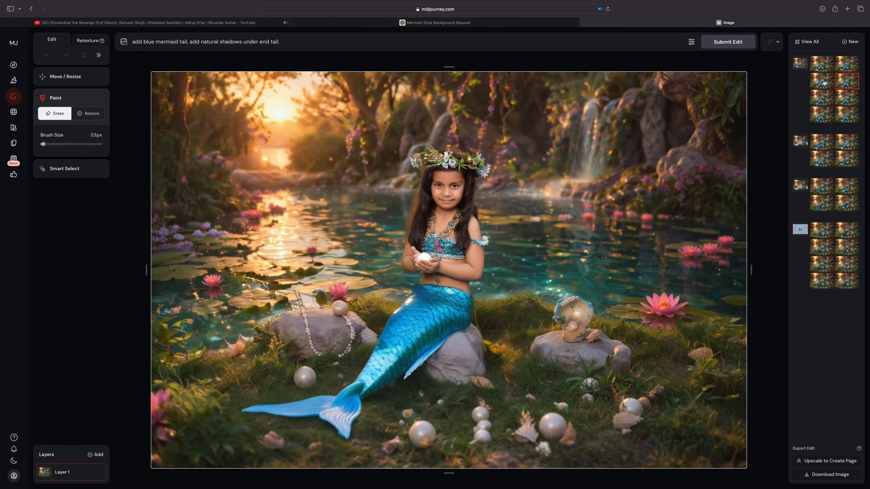
left_click(819, 462)
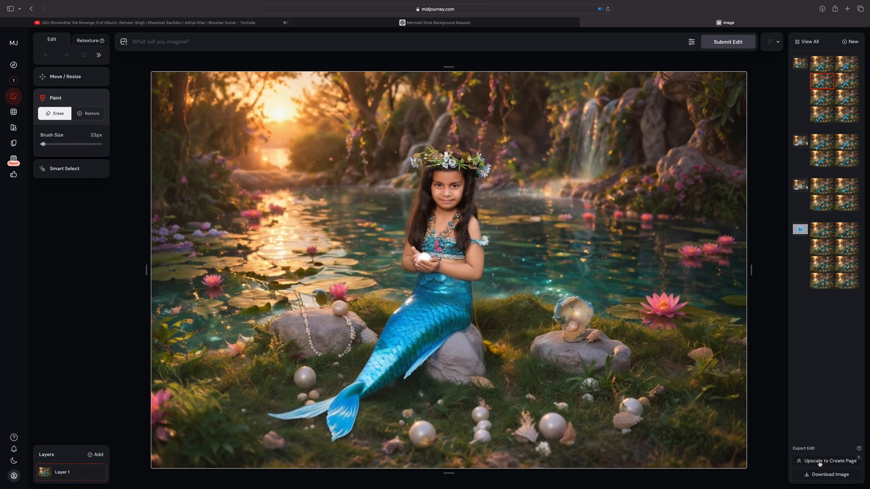
left_click(14, 81)
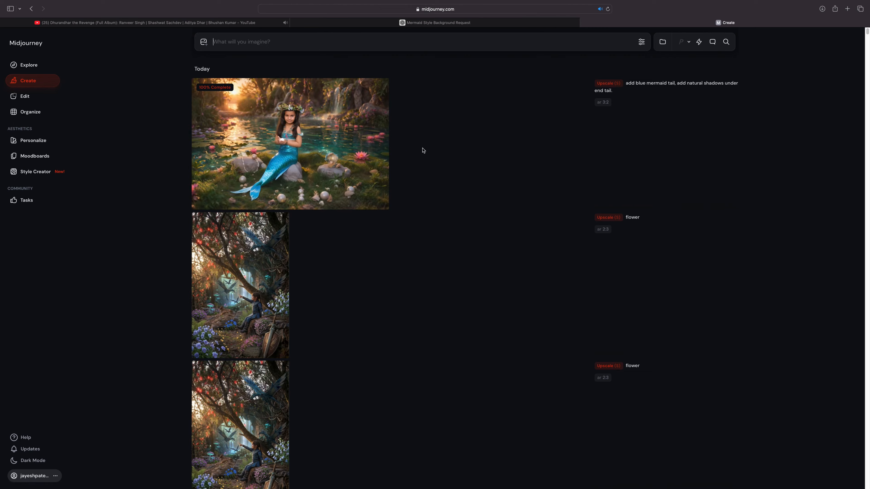
left_click(297, 135)
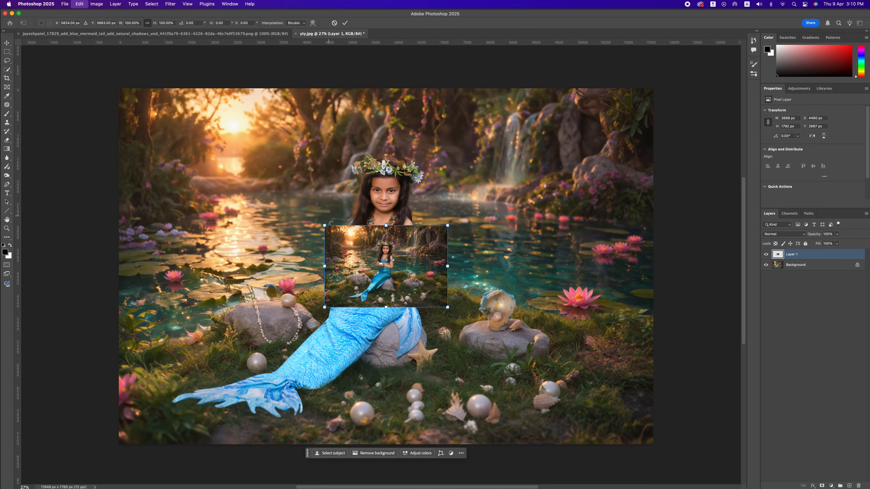
Step: In Photoshop, scale the pasted mermaid image to about 433% so it covers the original photo, and add a layer mask
left_click_drag(386, 224, 379, 88)
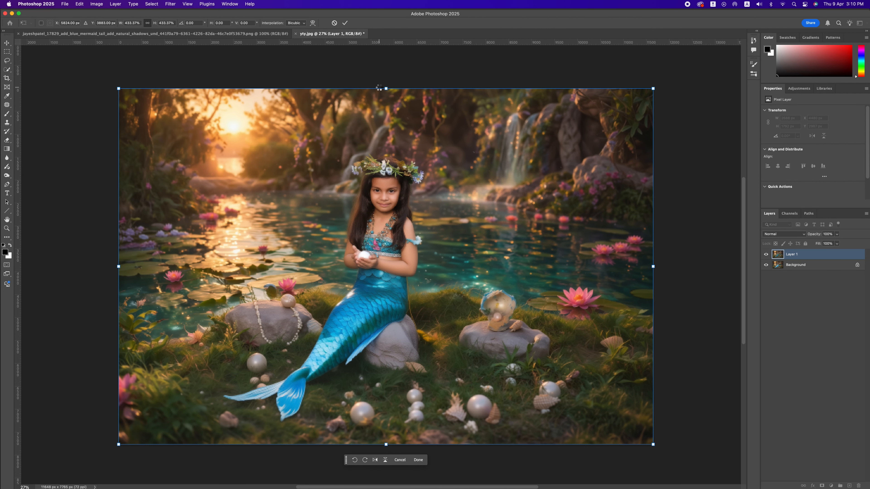
key("Return")
left_click(821, 485)
Step: Set the brush opacity to 100% and paint black on the layer mask over the girl's face to reveal the original face
scroll(384, 207, "up", 10)
left_click(7, 114)
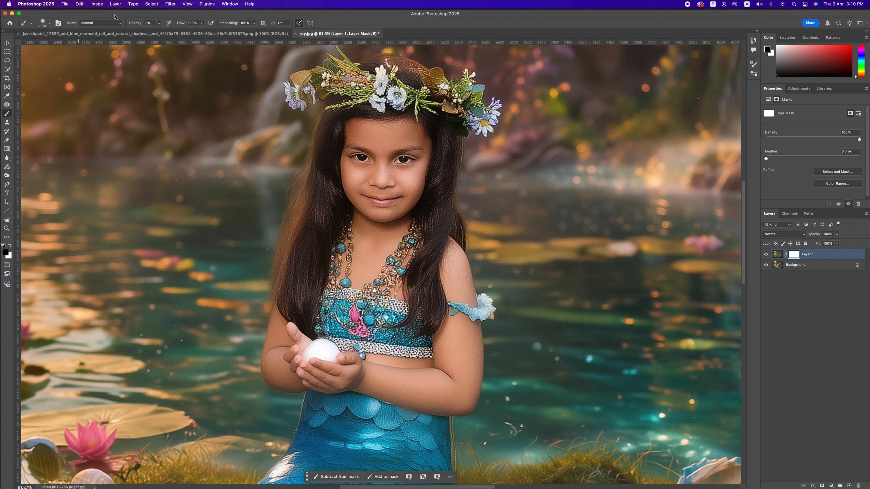
left_click(159, 23)
key("0")
mouse_move(392, 171)
left_mouse_down()
mouse_move(402, 133)
mouse_move(385, 132)
mouse_move(371, 158)
left_mouse_up()
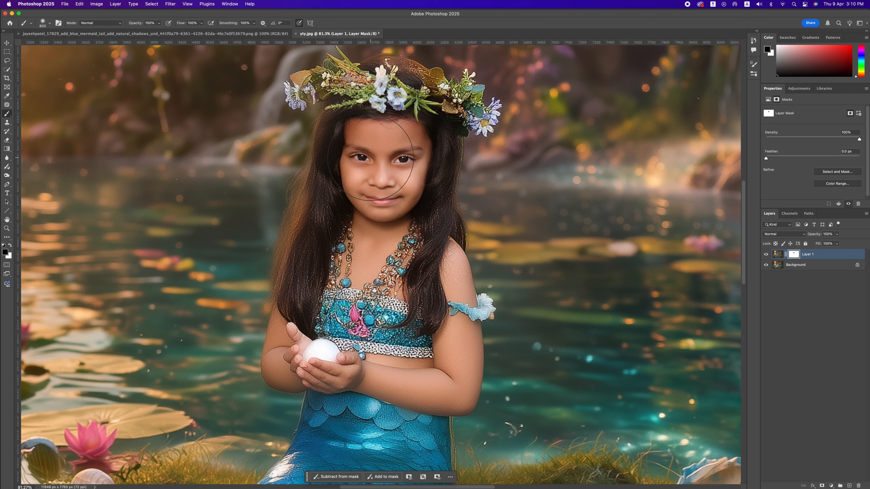